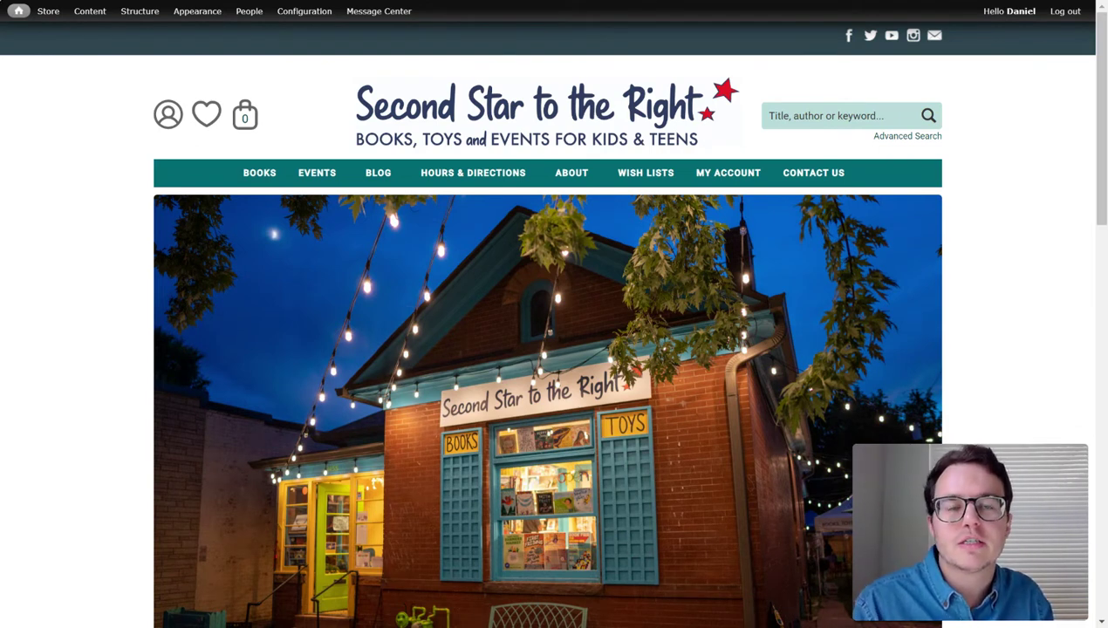
Search the store for 'the vanquishers' and bring up the wish list form for the hardcover.
mouse_move(869, 147)
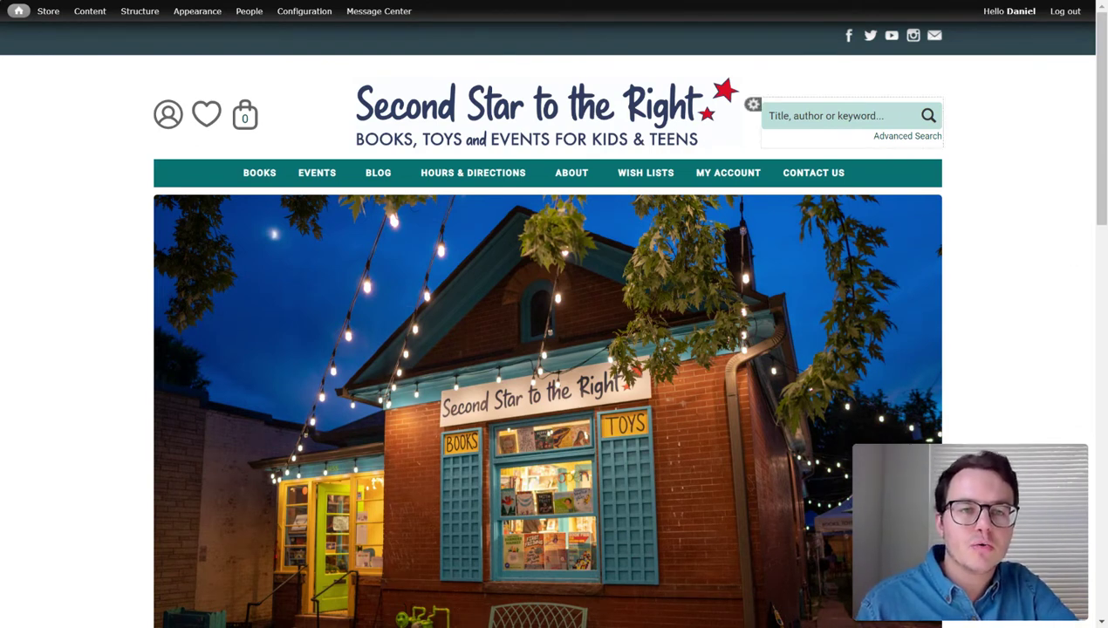
click(807, 115)
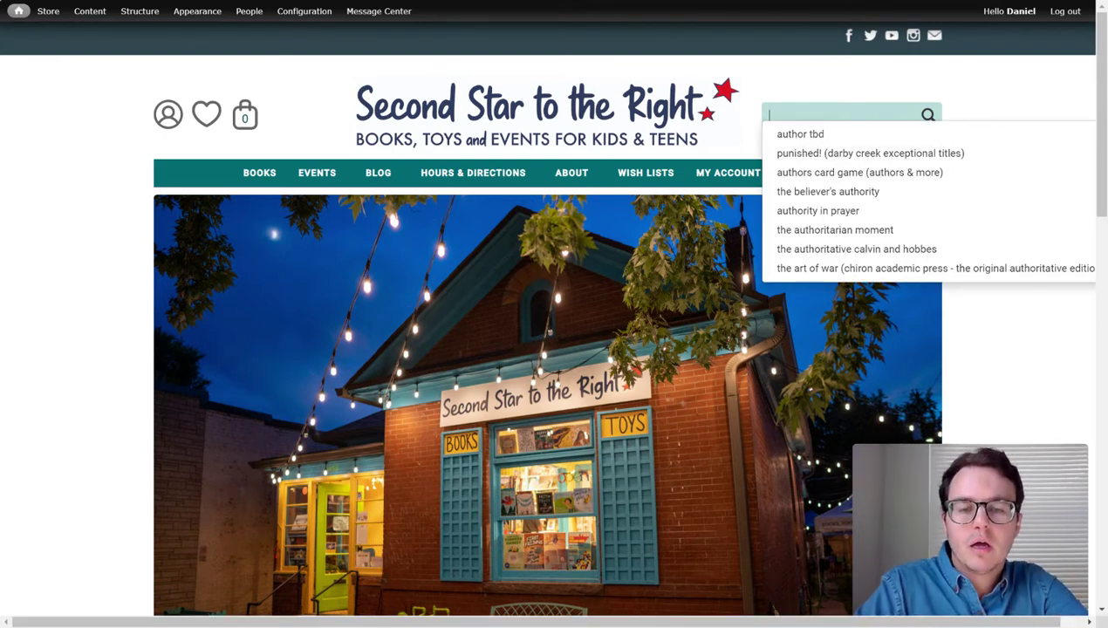
text(the vanquis)
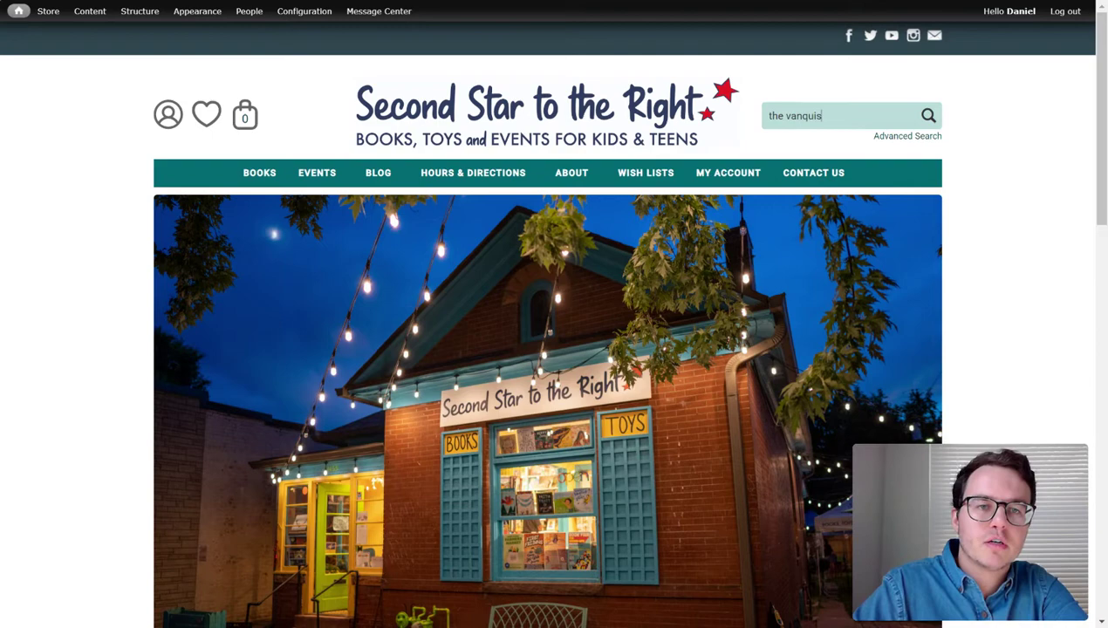
text(hers)
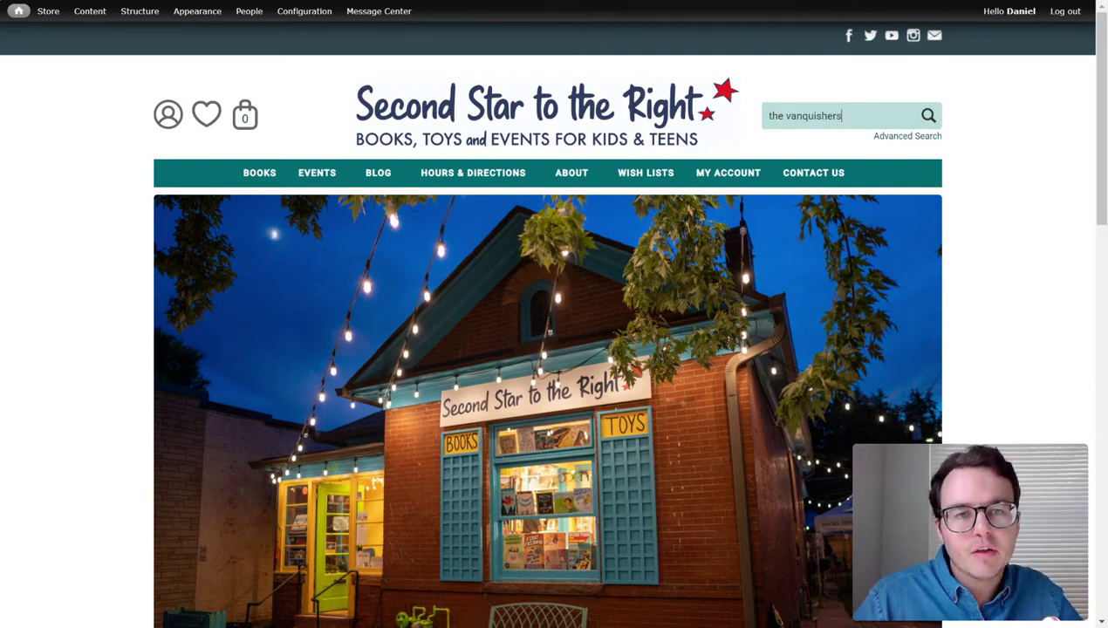
key(Return)
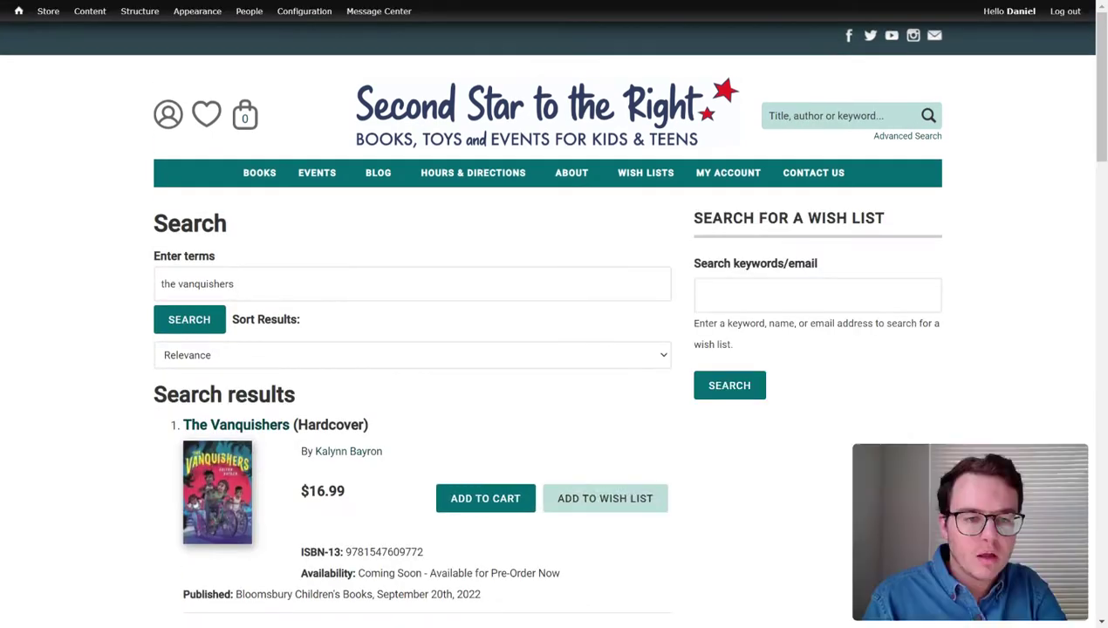
scroll(344, 339, down, 2)
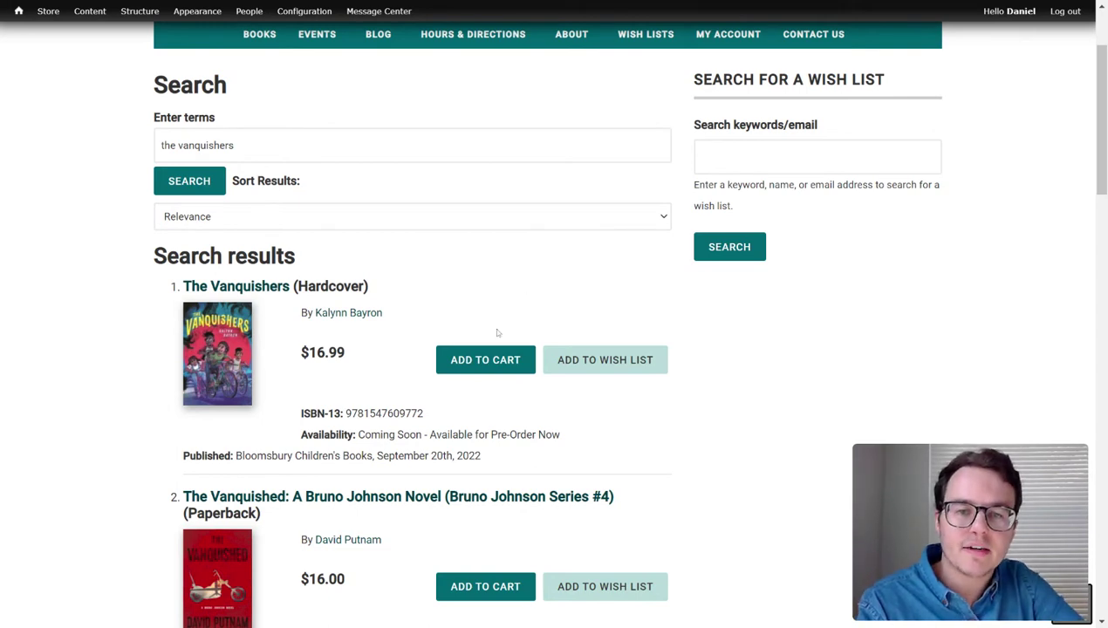
click(573, 358)
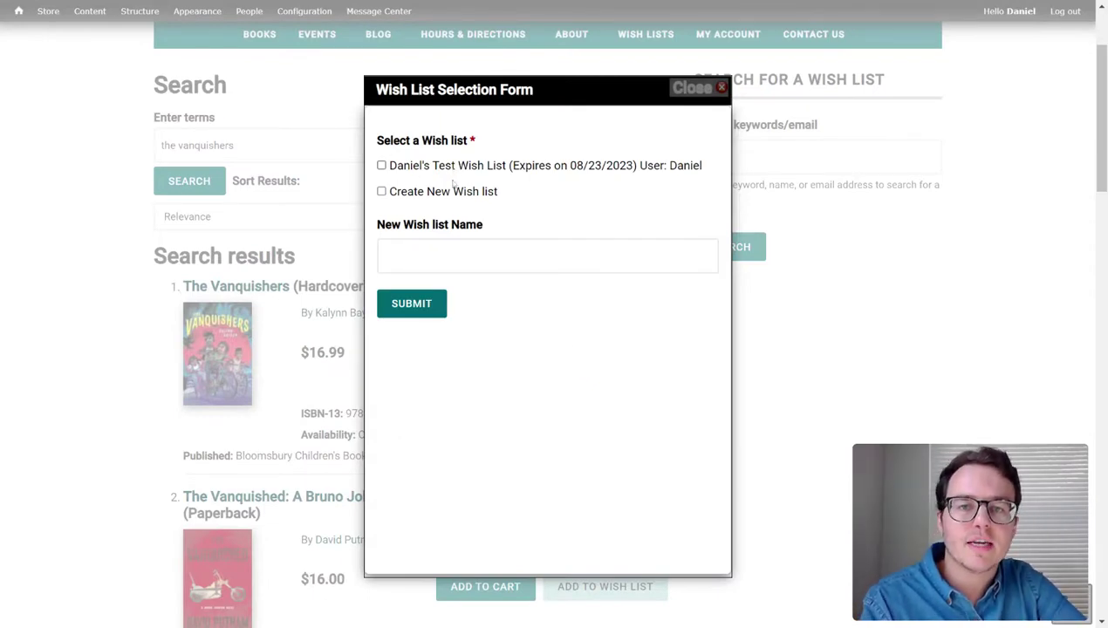
Add The Vanquishers hardcover to the existing test wish list, not a new one.
click(382, 191)
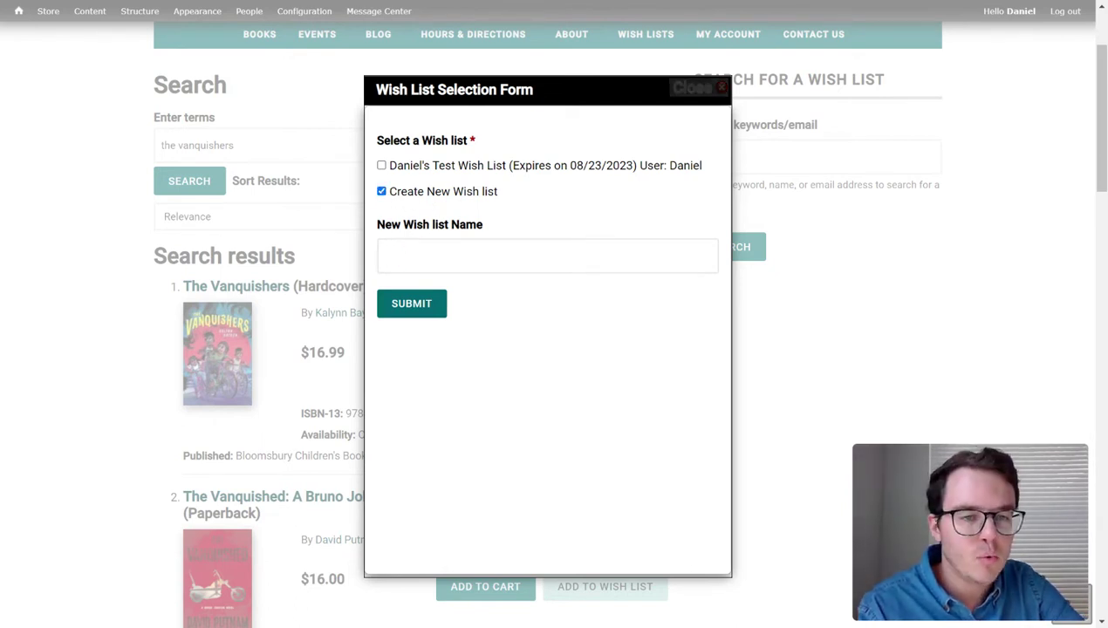
click(381, 191)
click(381, 166)
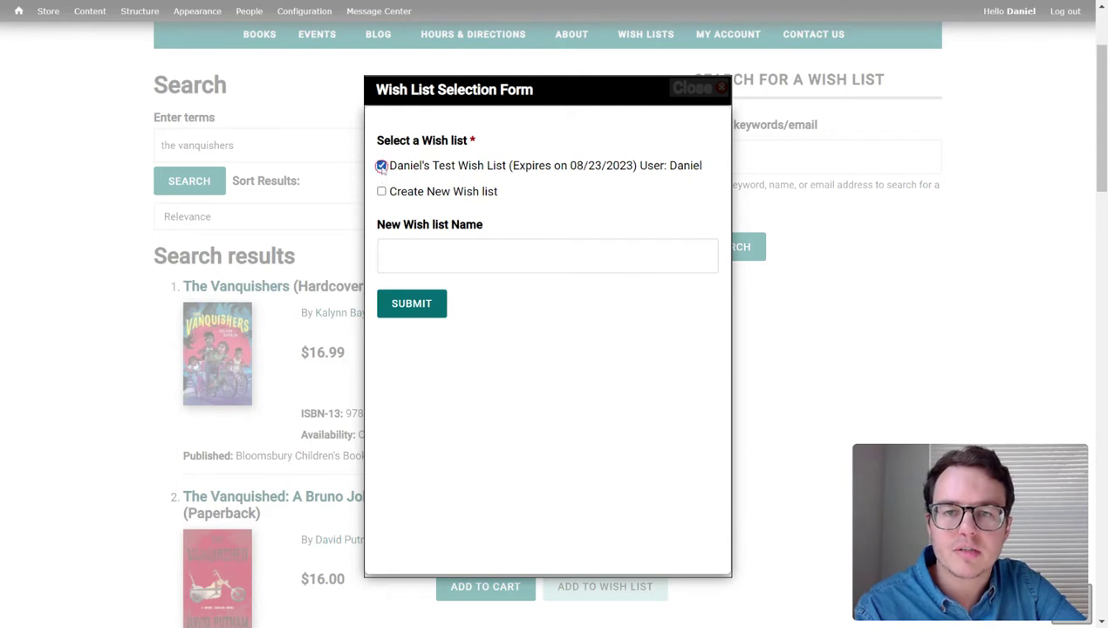
click(412, 307)
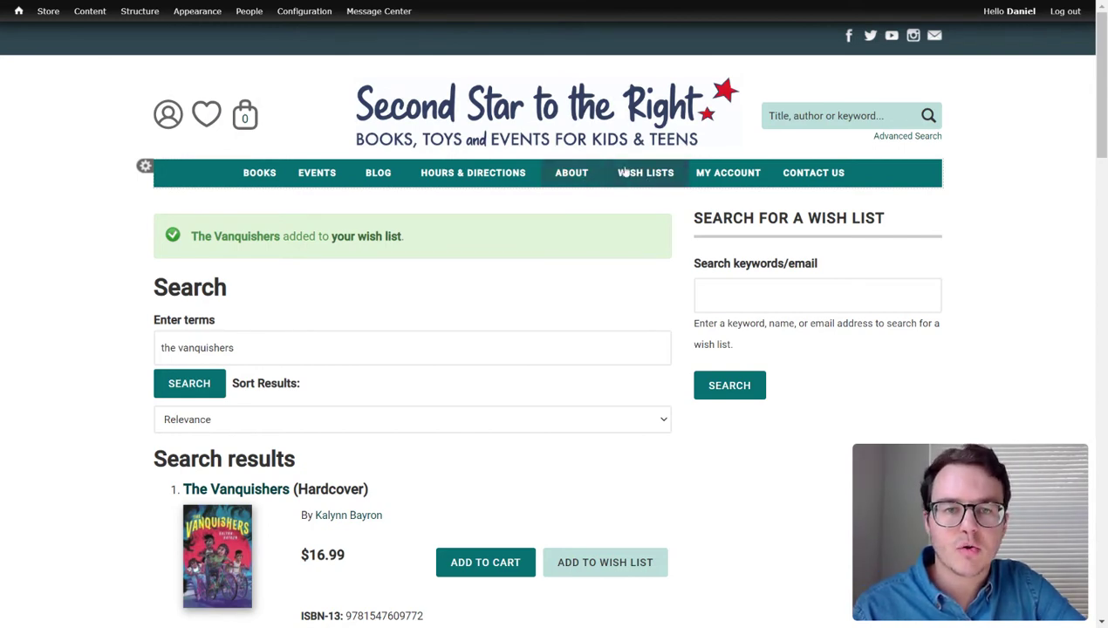
Go to Manage Wish lists from the header heart icon and look over the single test wish list.
click(210, 110)
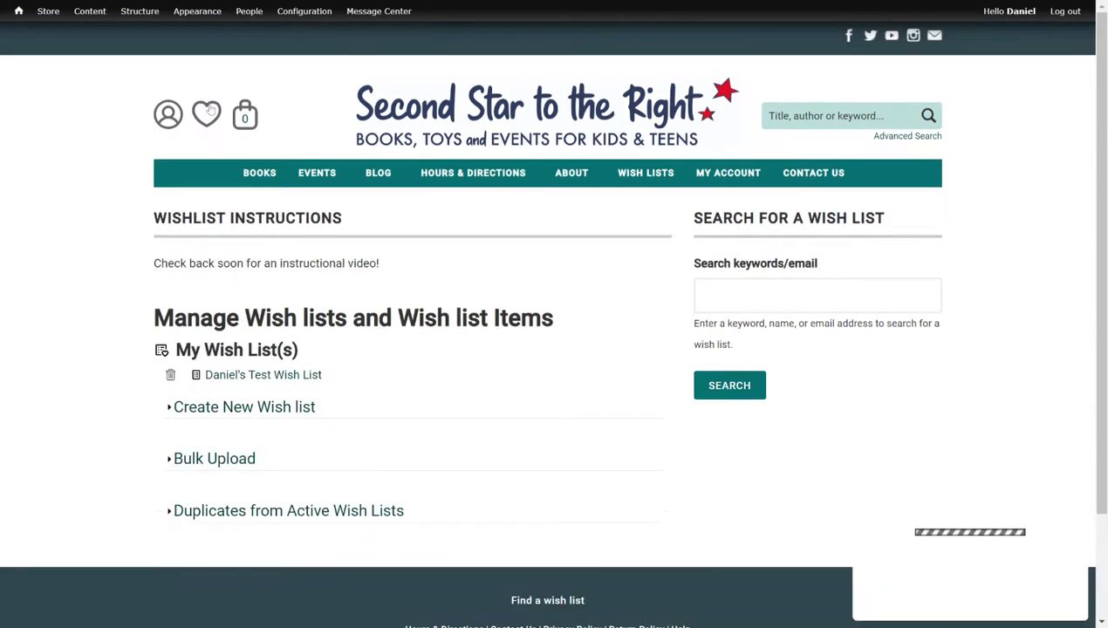
scroll(24, 286, down, 1)
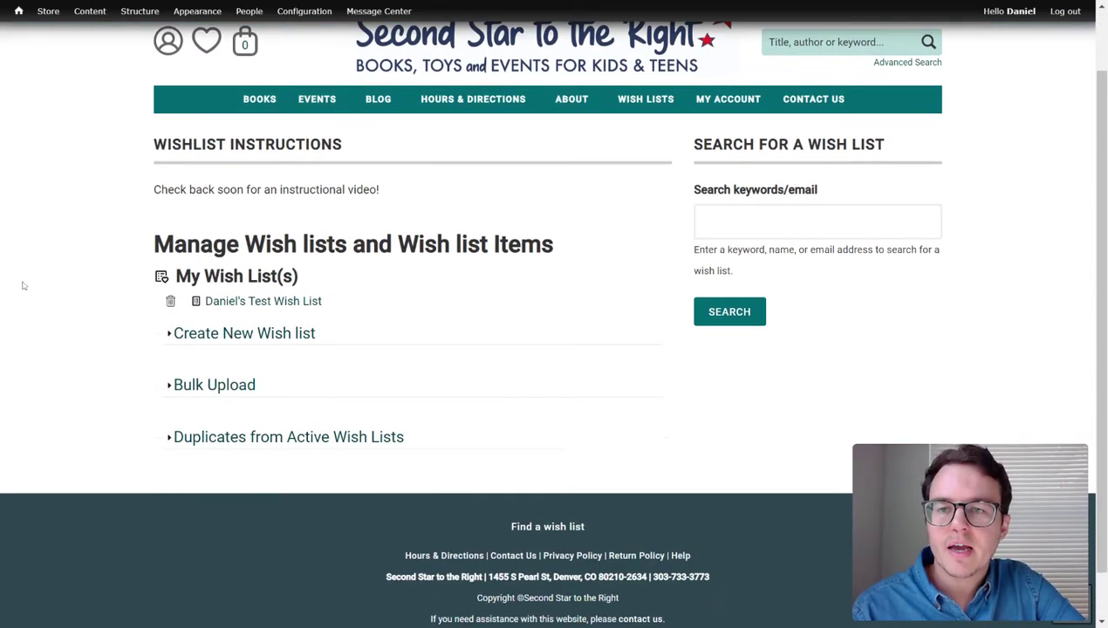
scroll(24, 285, up, 1)
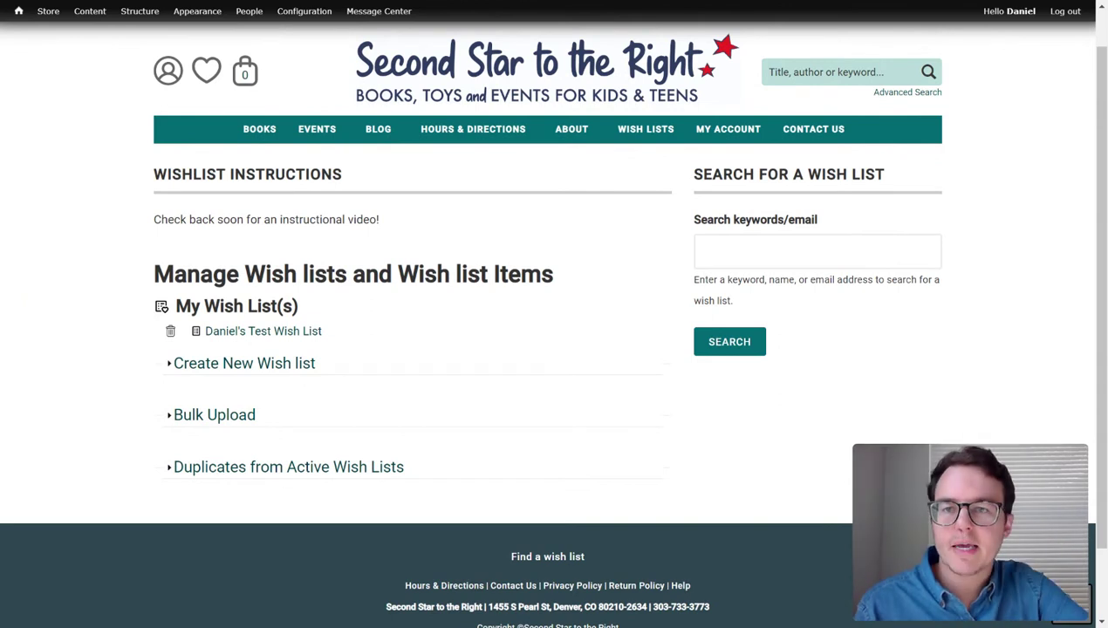
mouse_move(145, 172)
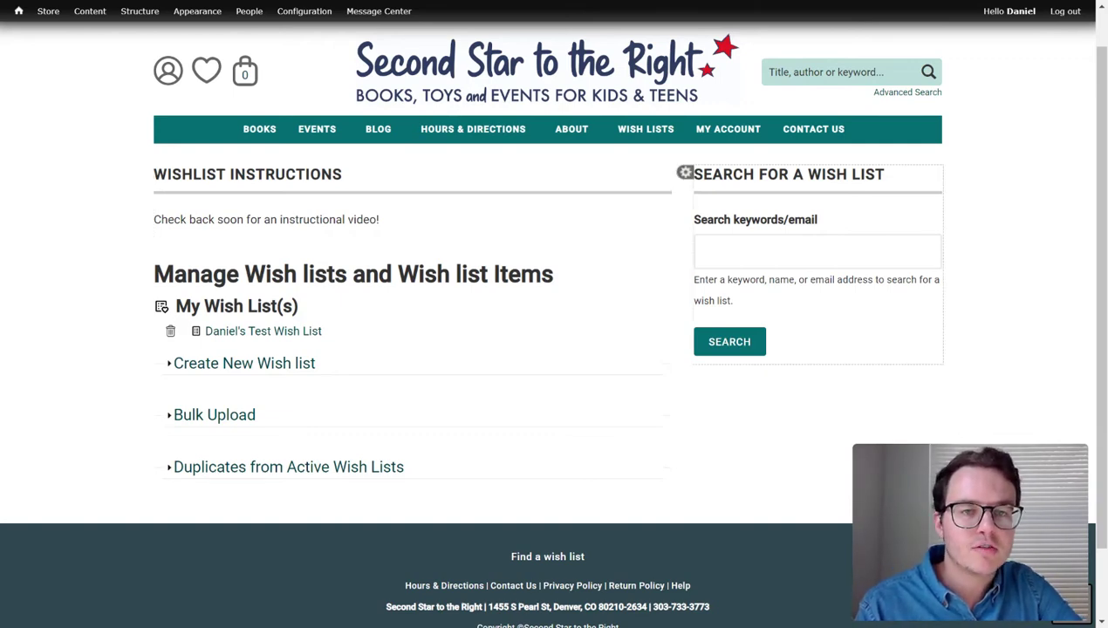
click(749, 259)
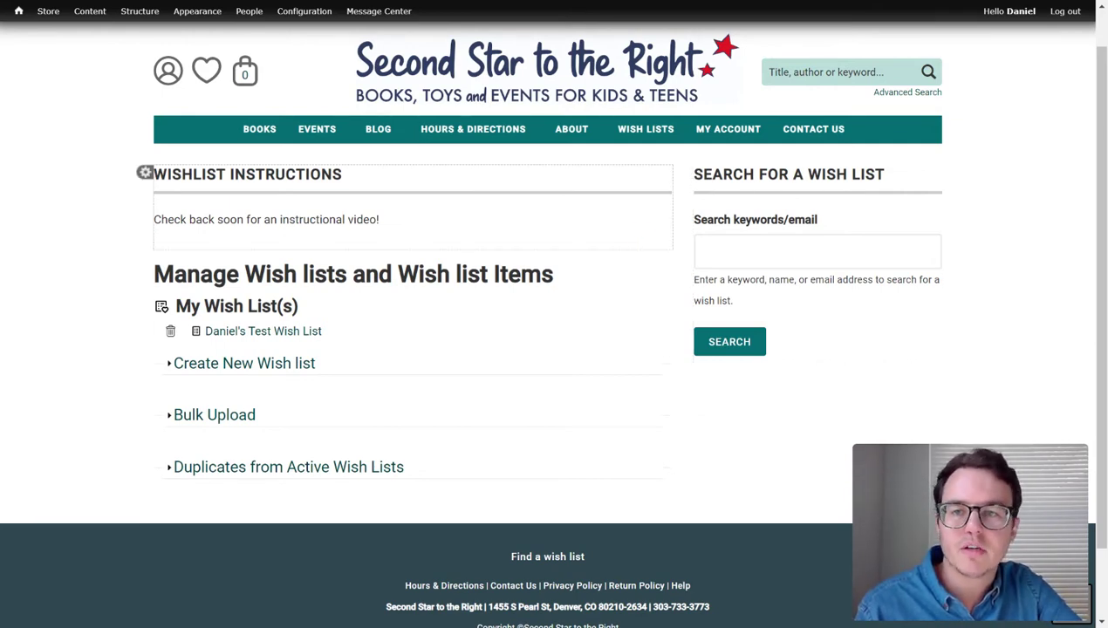
click(85, 266)
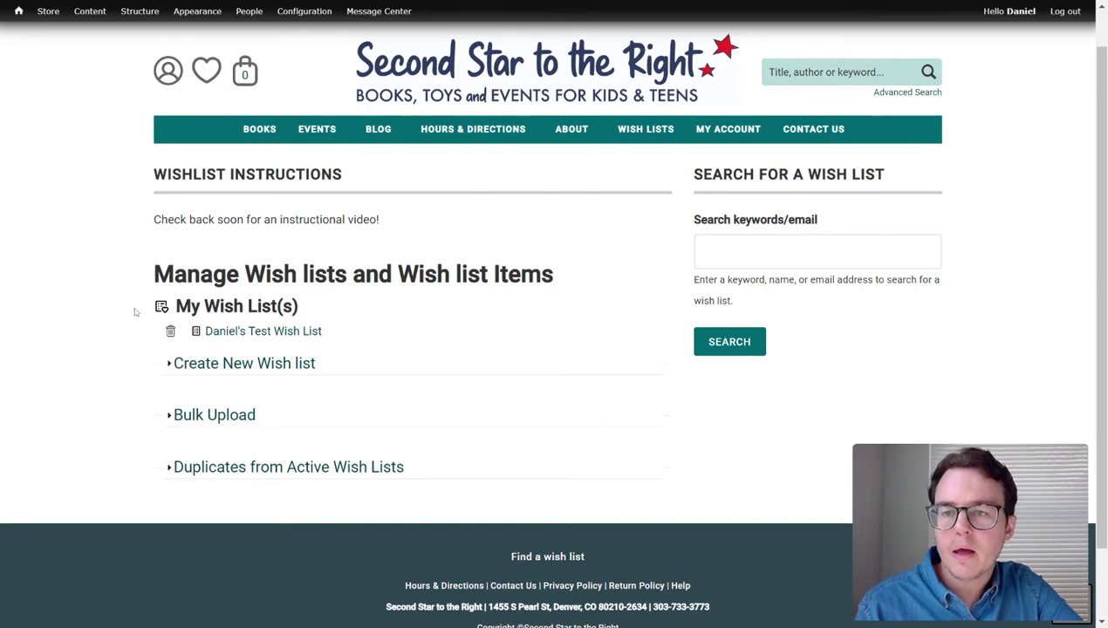
scroll(183, 319, down, 1)
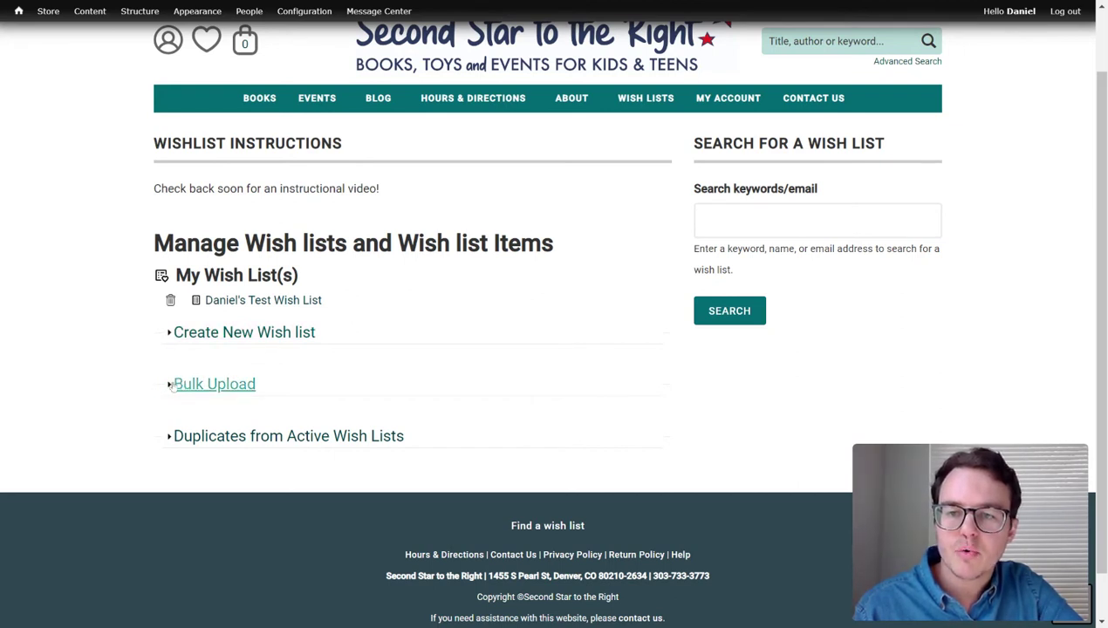
click(184, 388)
scroll(179, 384, down, 4)
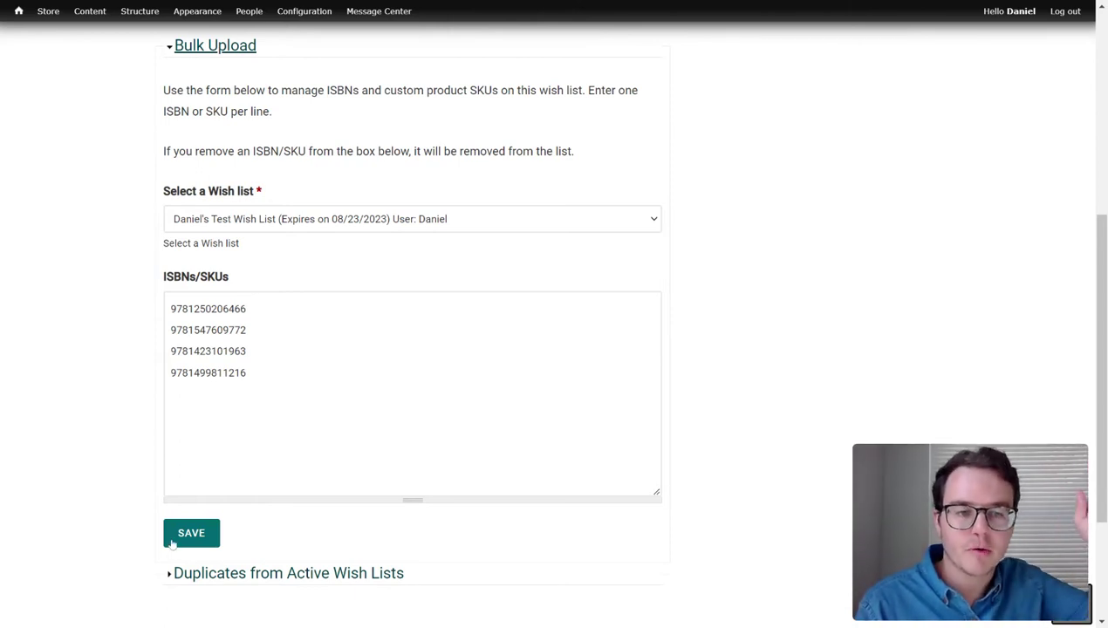
scroll(103, 385, up, 3)
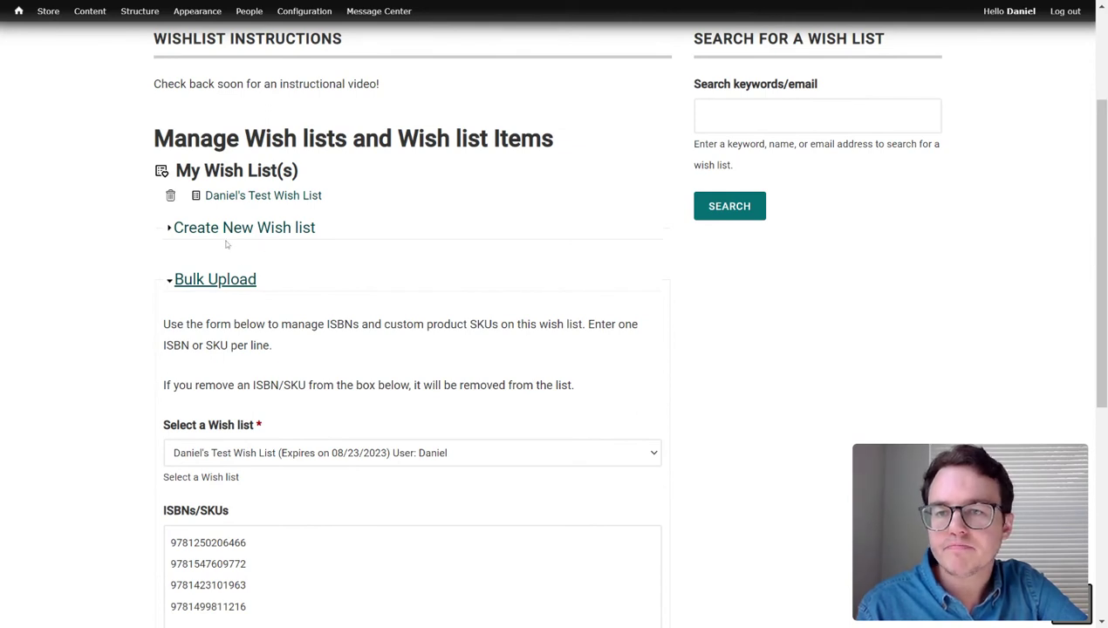
scroll(226, 231, up, 1)
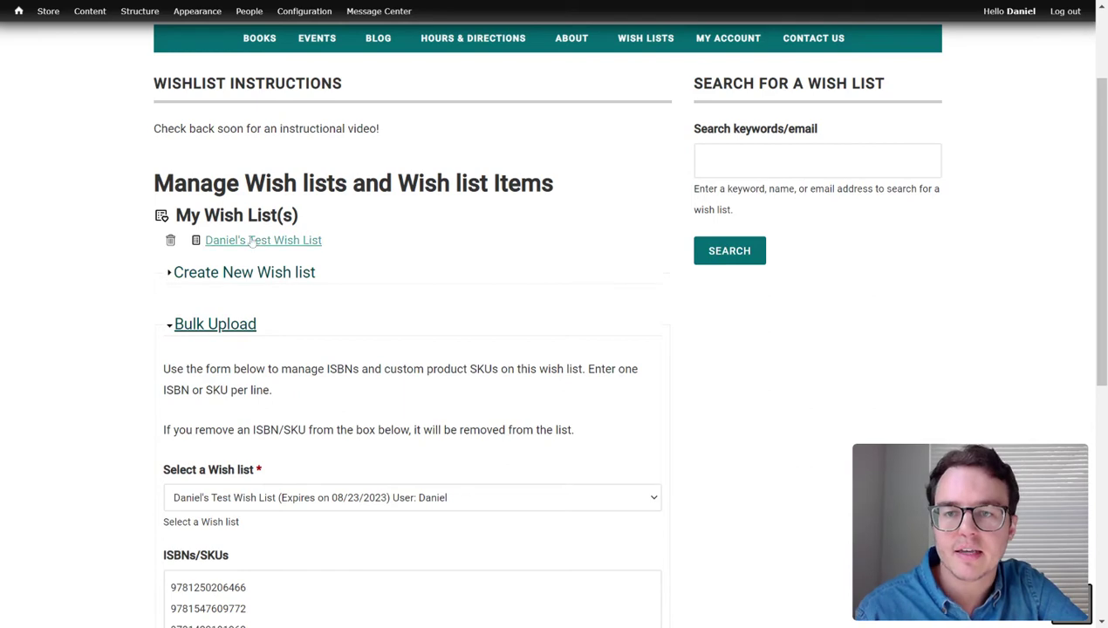
Open the test wish list and scroll past its four books, each wanted once, to Wish list settings.
click(252, 240)
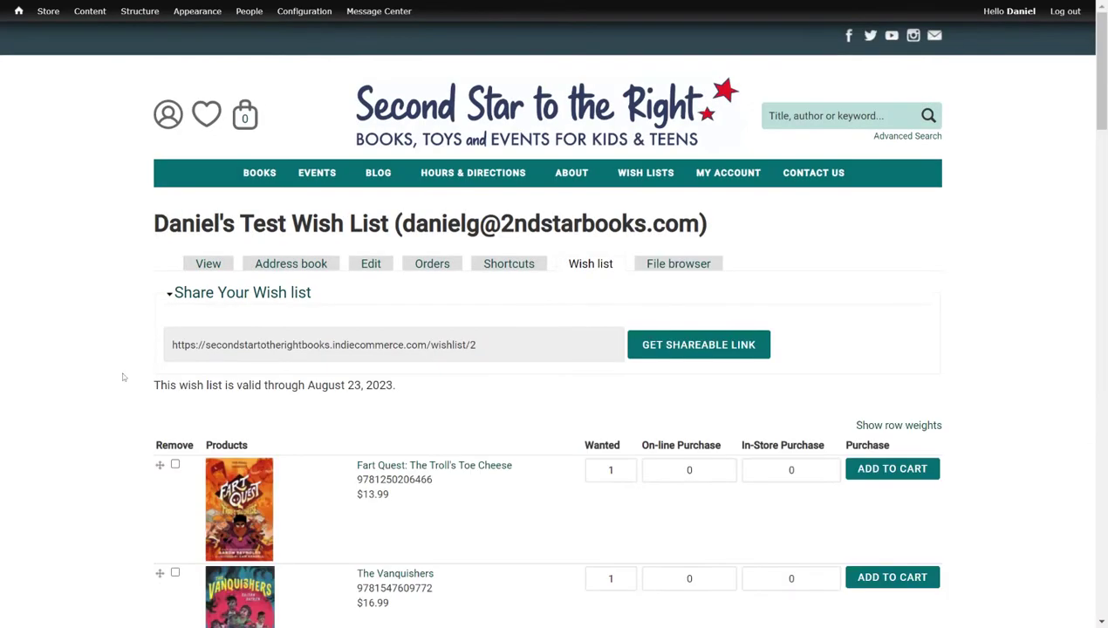
scroll(96, 428, down, 5)
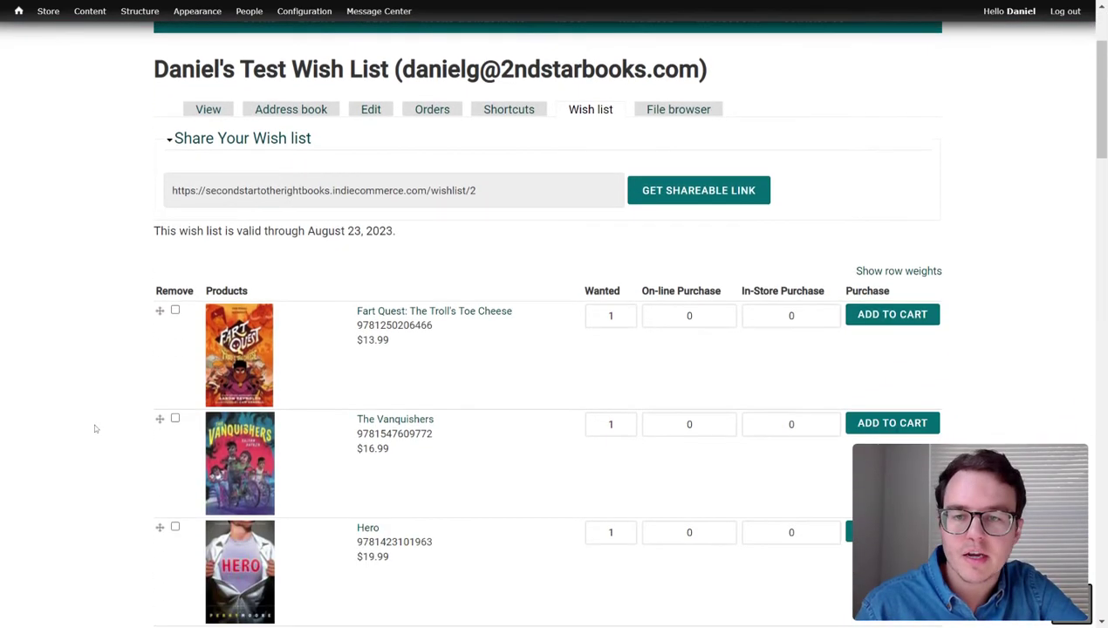
scroll(95, 428, up, 2)
scroll(96, 429, down, 1)
scroll(96, 428, up, 1)
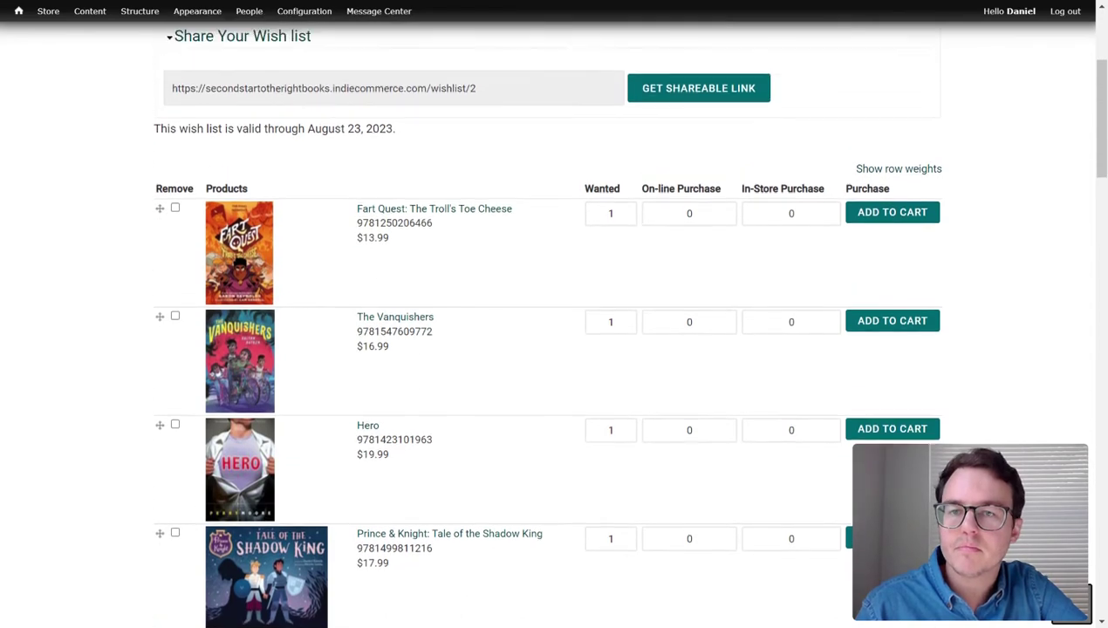
scroll(96, 428, down, 2)
scroll(96, 428, up, 2)
scroll(544, 325, up, 1)
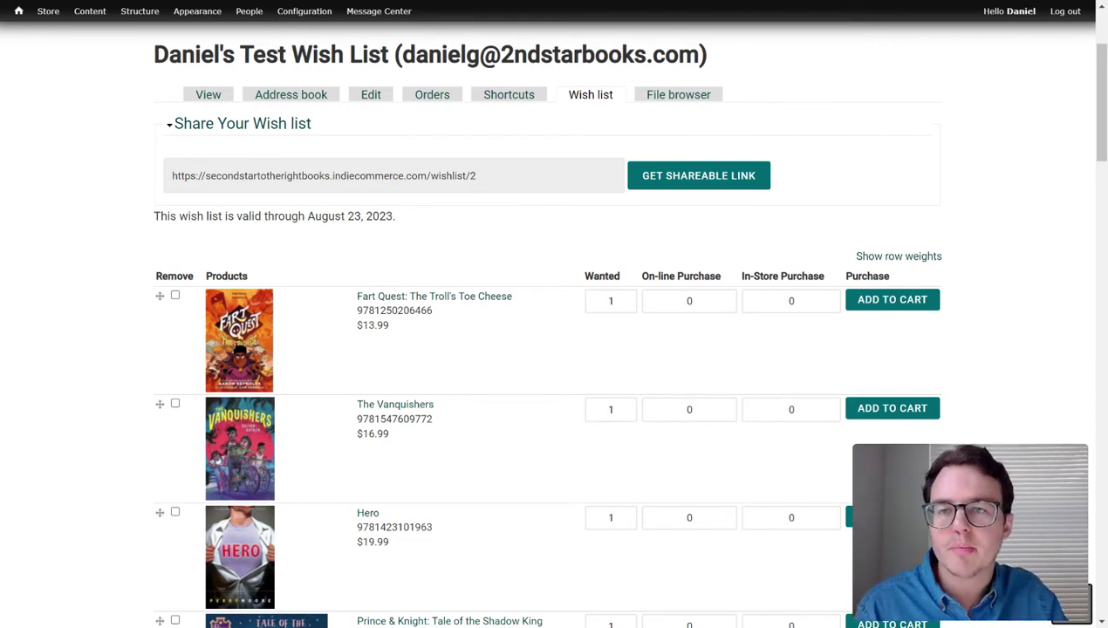
scroll(545, 349, down, 3)
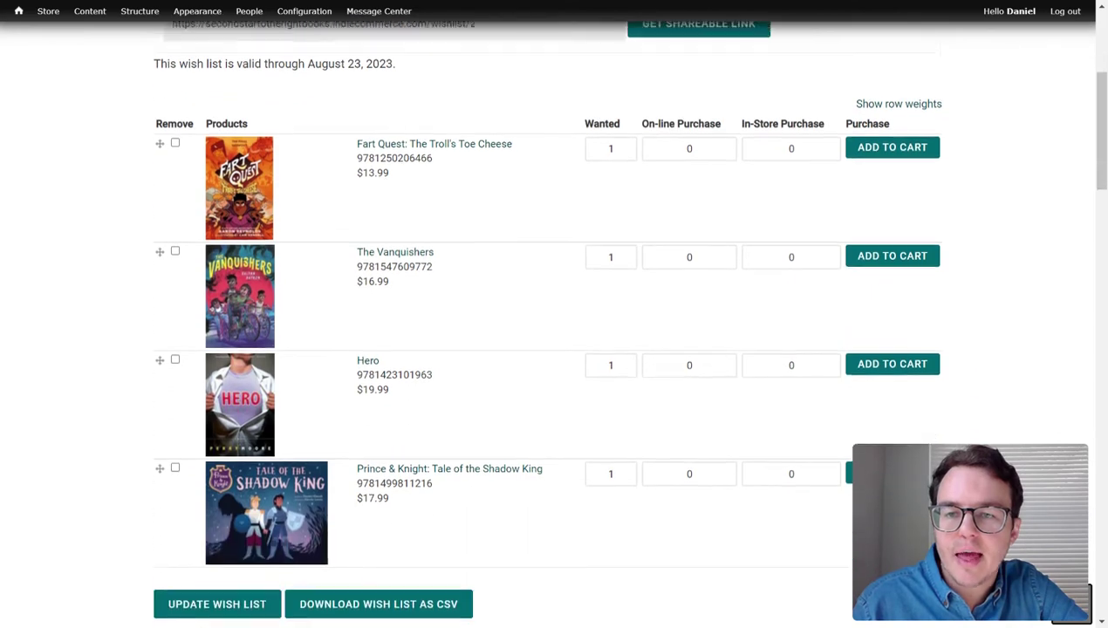
scroll(185, 81, down, 4)
scroll(185, 81, up, 3)
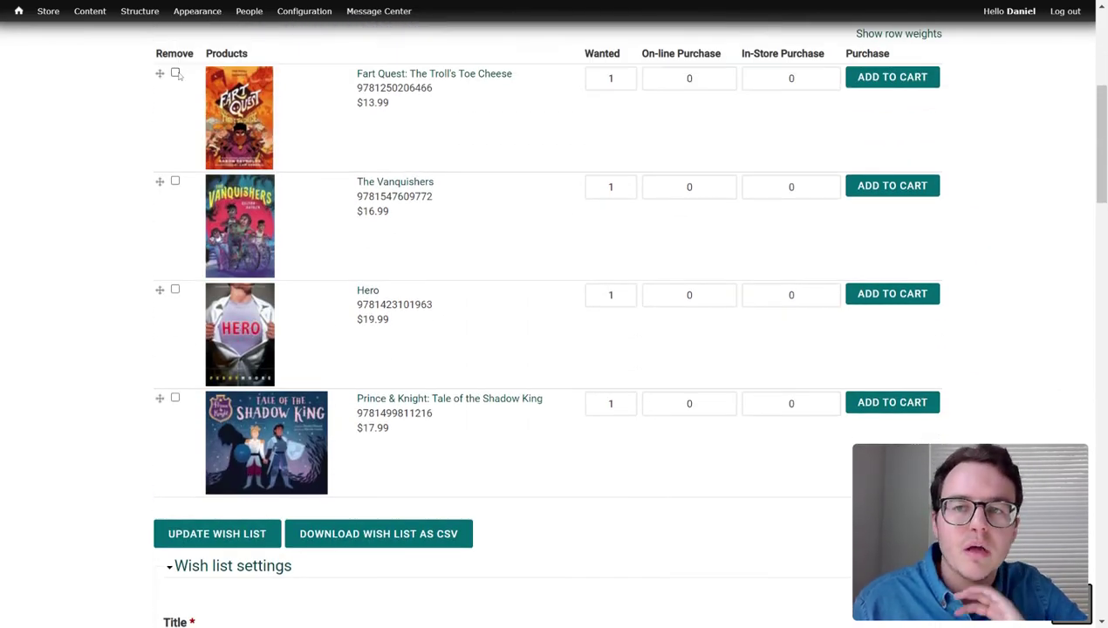
scroll(91, 252, down, 2)
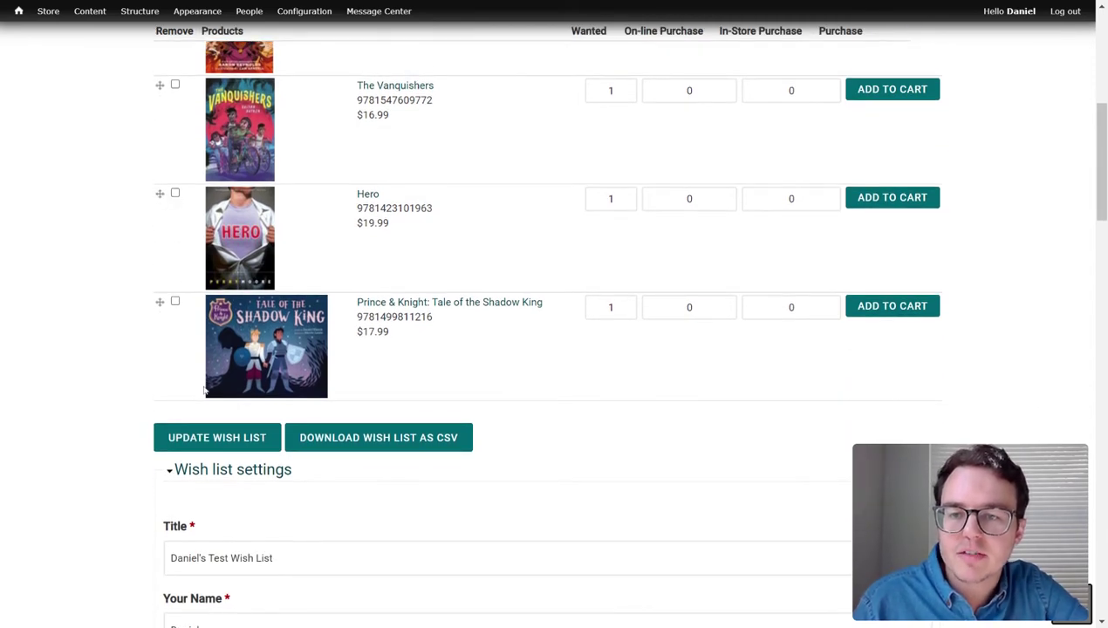
Scroll through the settings, showing the Aug 23, 2023 expiry and unchecked options, to Mailing address.
scroll(148, 374, down, 2)
scroll(148, 373, down, 2)
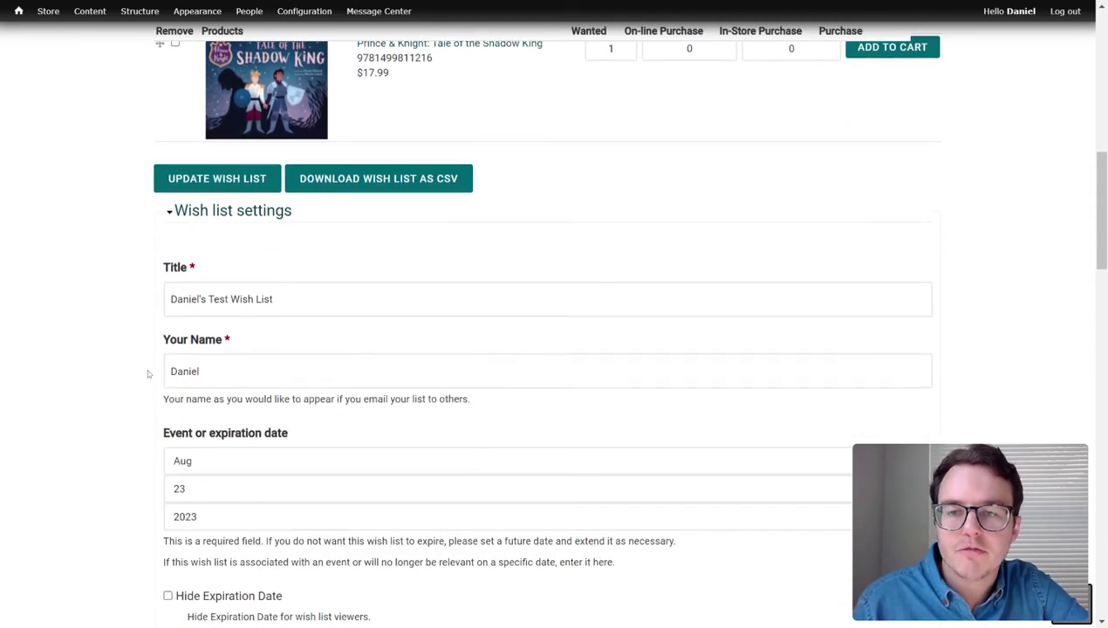
scroll(148, 373, down, 2)
scroll(161, 356, down, 1)
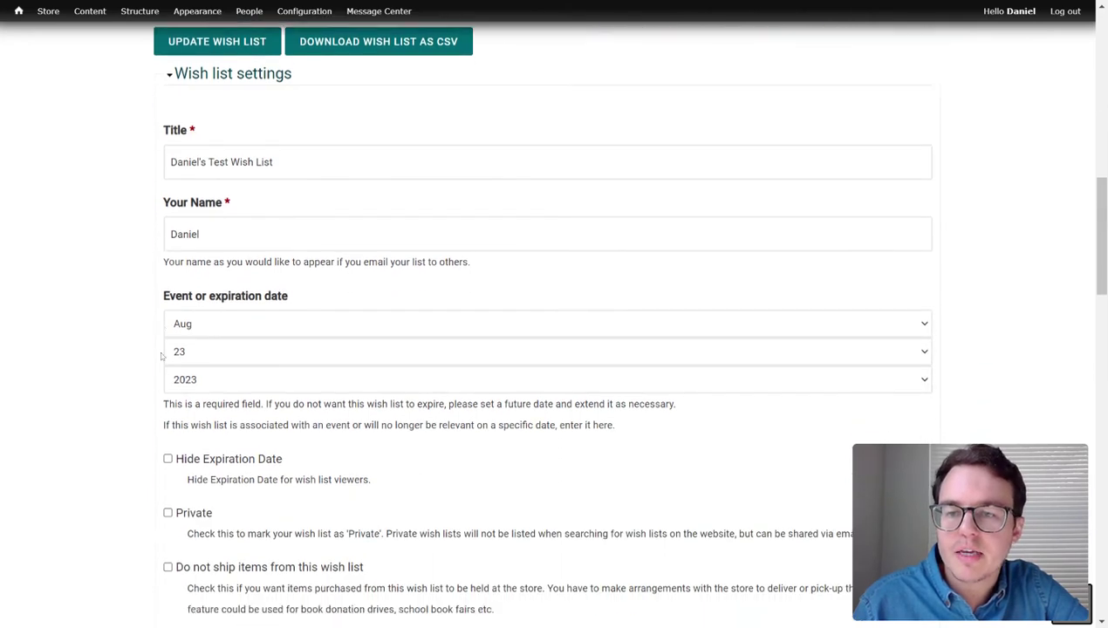
scroll(189, 301, down, 2)
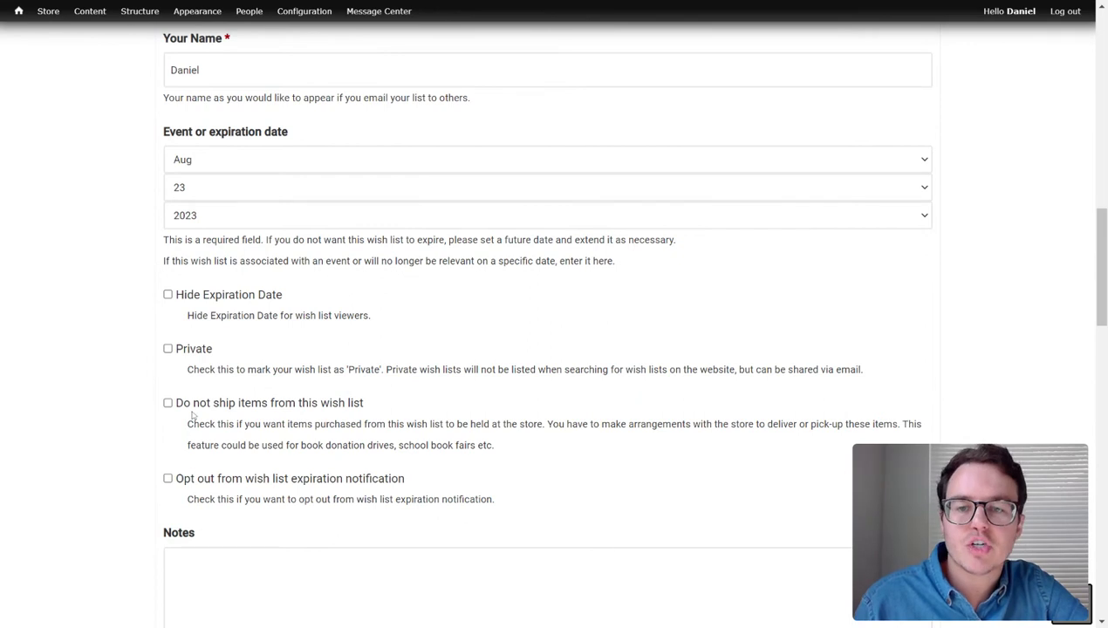
scroll(155, 452, down, 1)
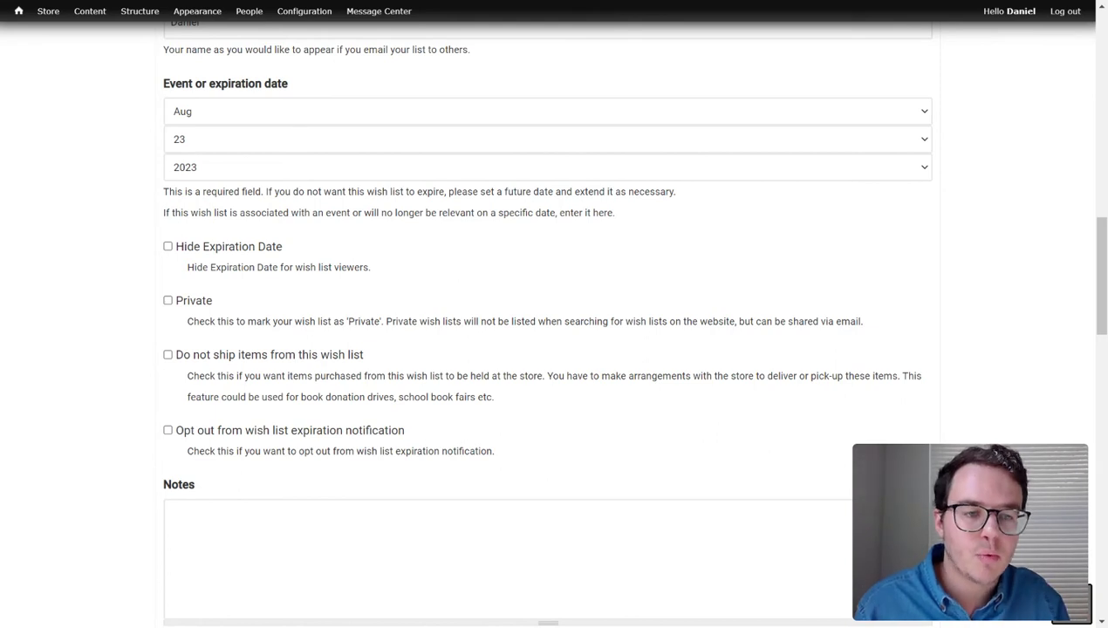
scroll(548, 349, down, 2)
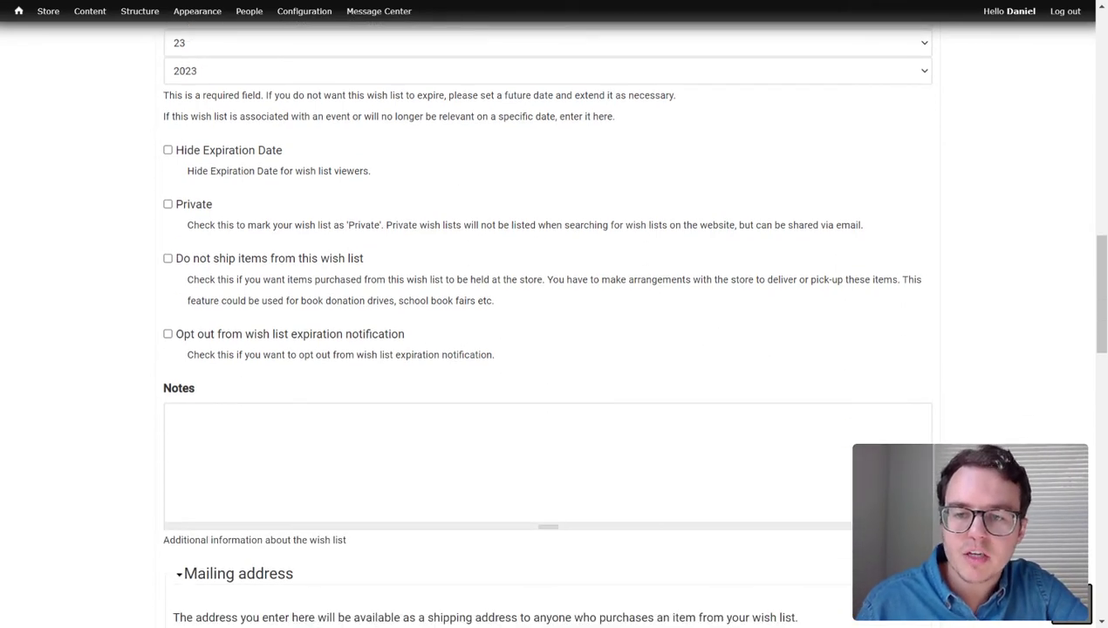
scroll(81, 424, down, 4)
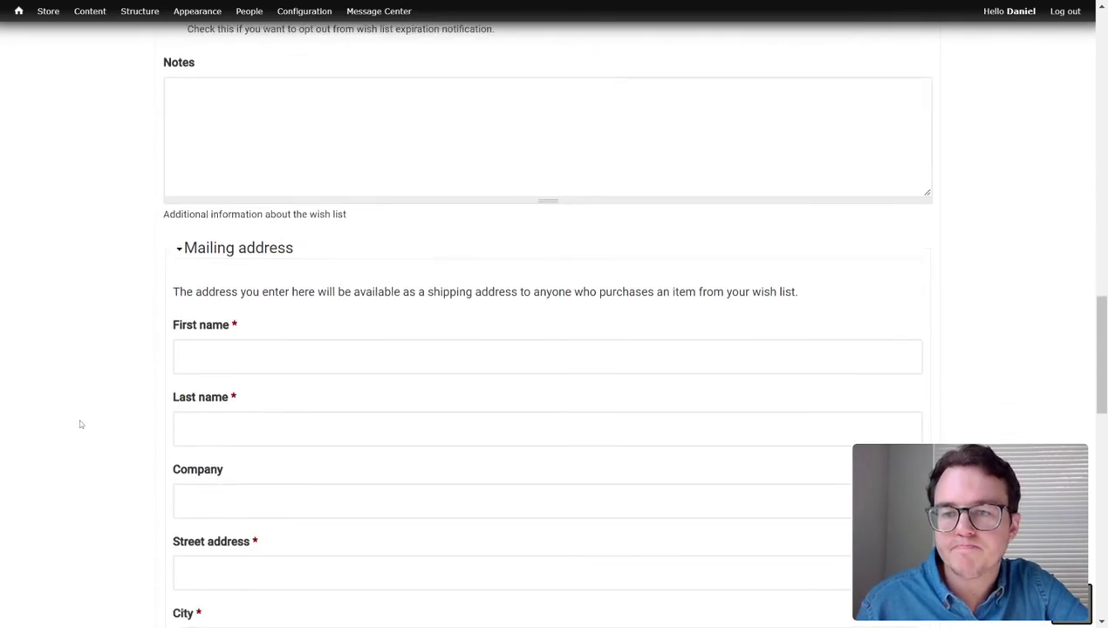
Scroll through the blank mailing address fields, Country United States, to the delivery-address checkbox.
scroll(81, 424, down, 1)
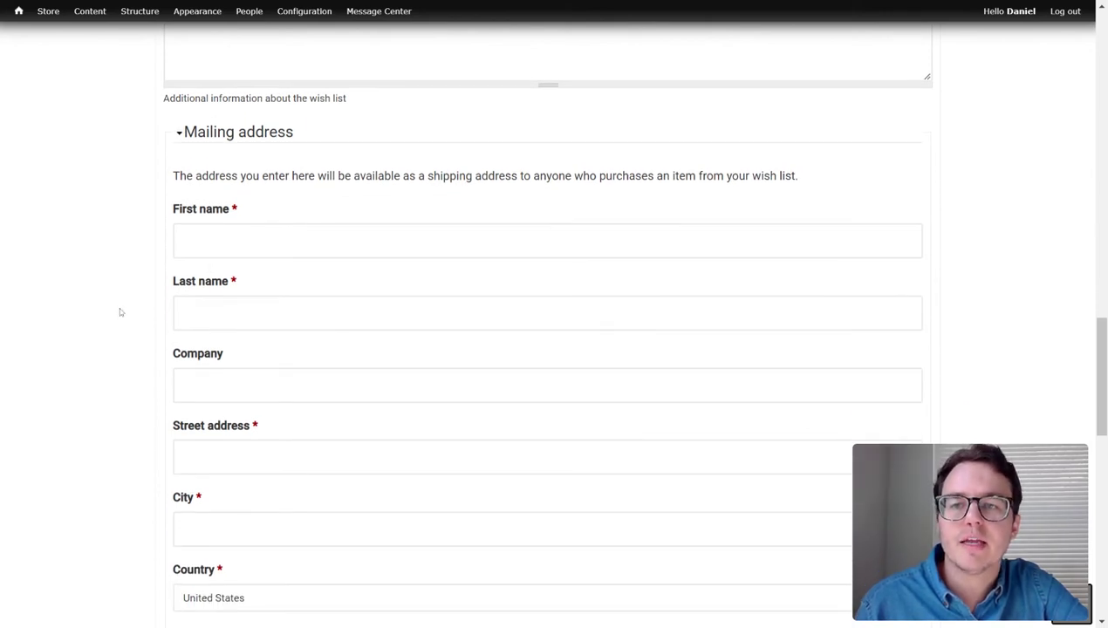
scroll(121, 311, down, 1)
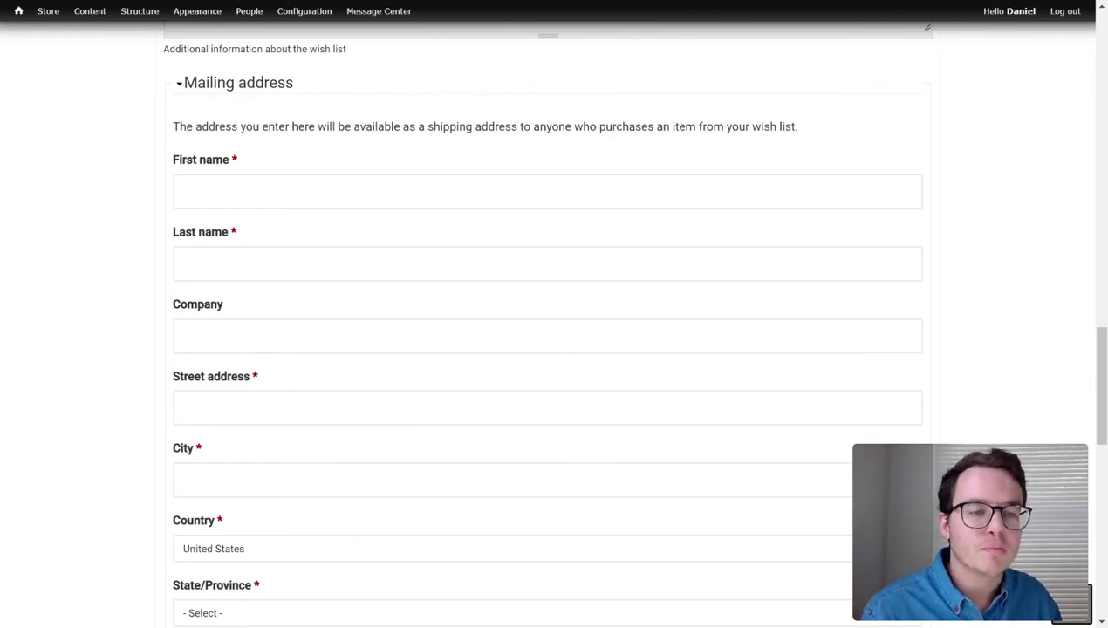
scroll(115, 283, down, 4)
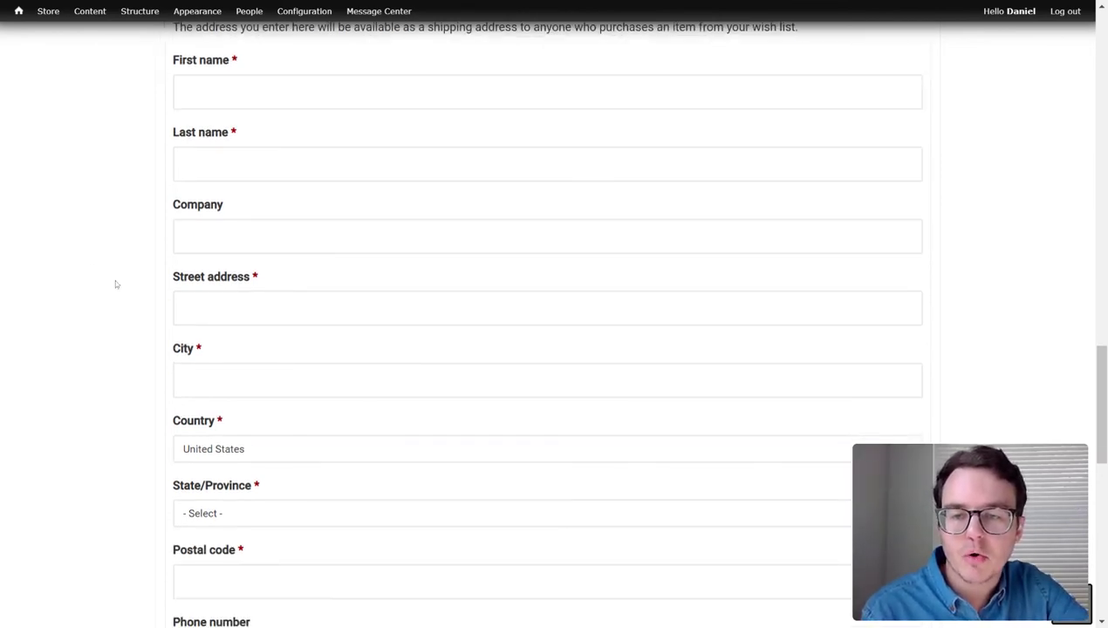
scroll(116, 283, down, 2)
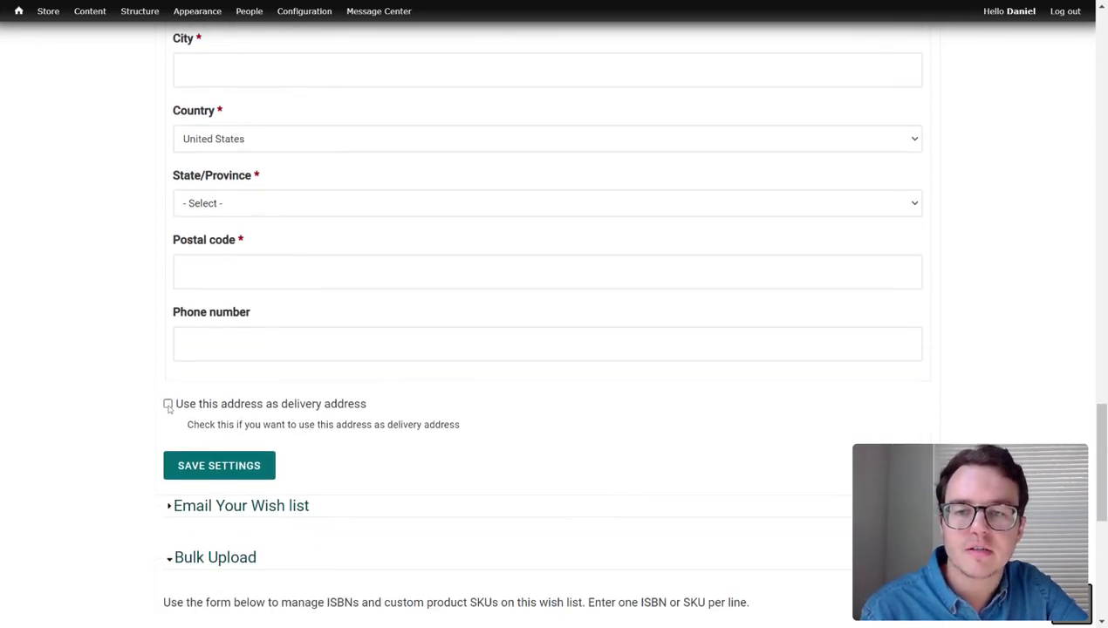
Scroll down to the Bulk Upload ISBNs box and footer, then back up to the page top.
scroll(120, 445, down, 2)
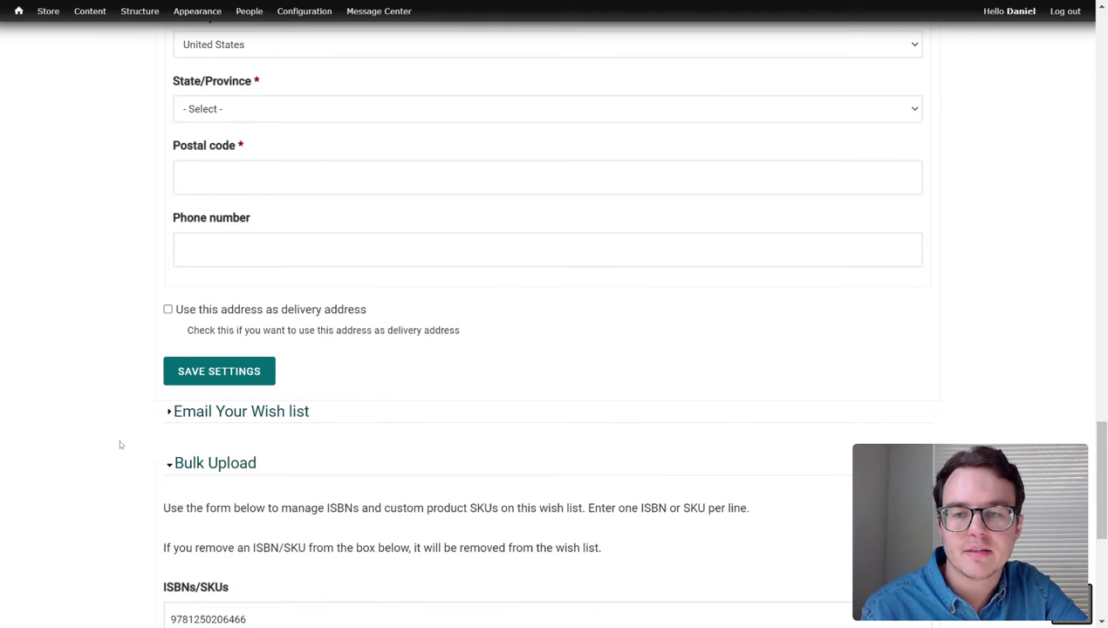
scroll(120, 445, down, 1)
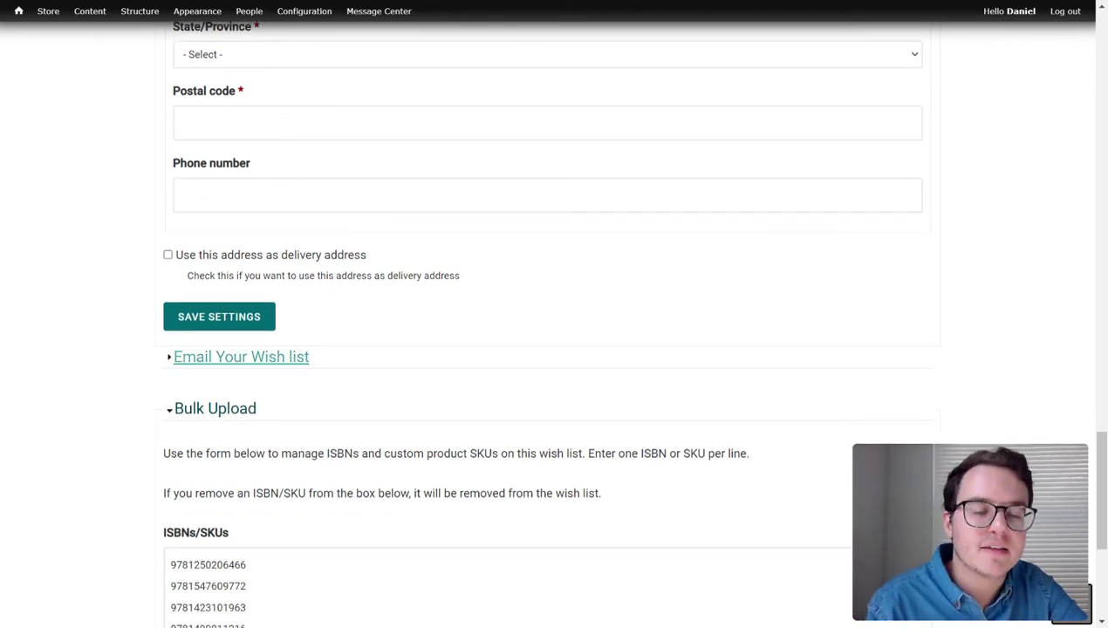
scroll(554, 326, down, 5)
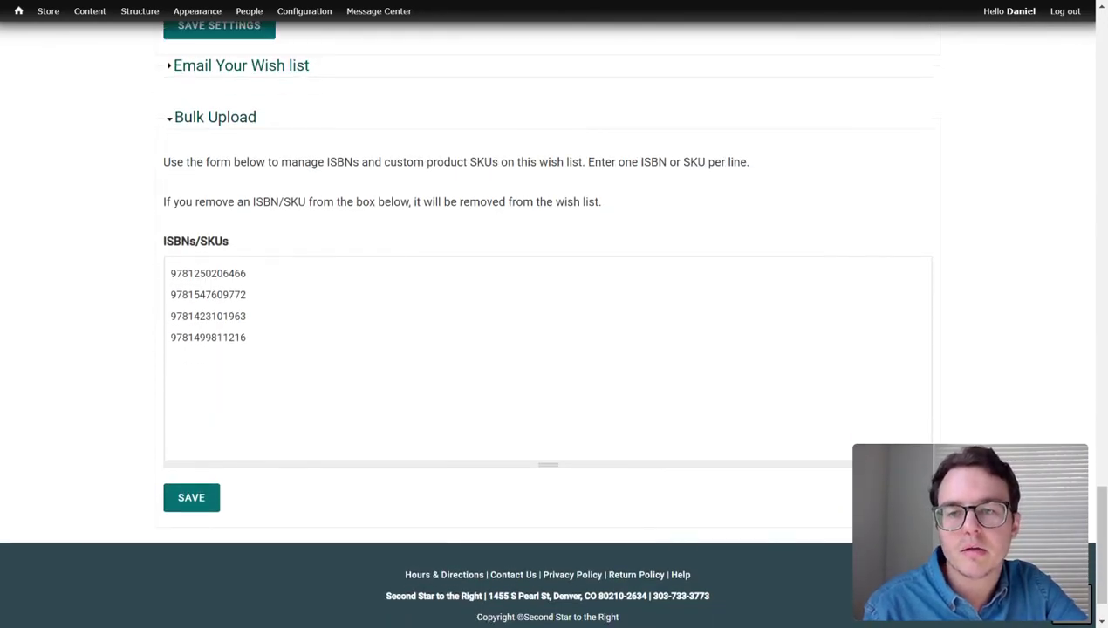
scroll(548, 323, up, 20)
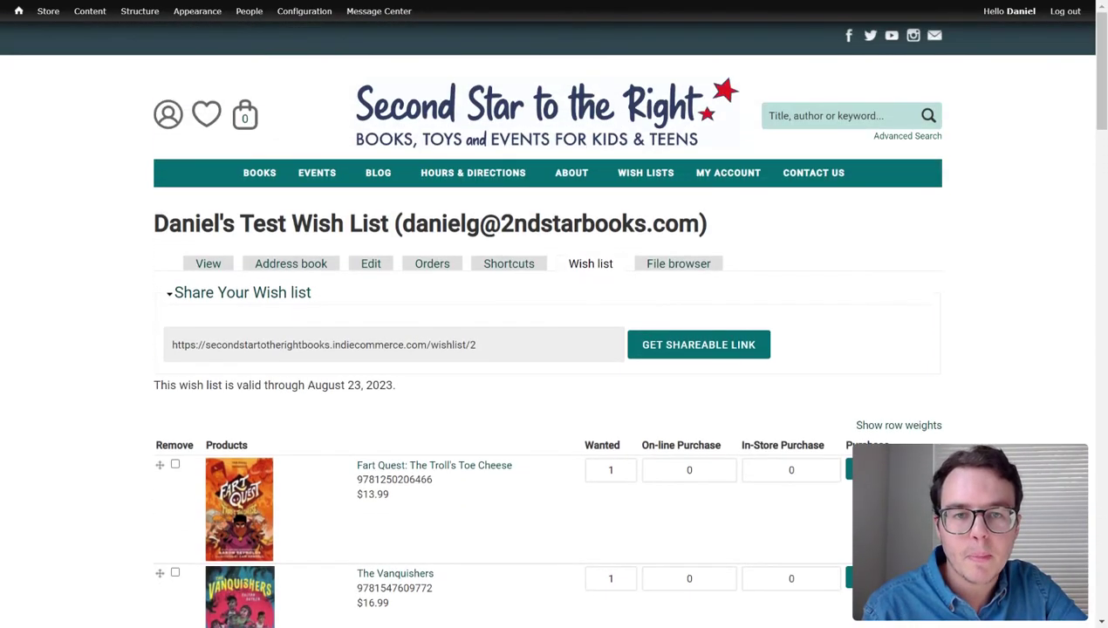